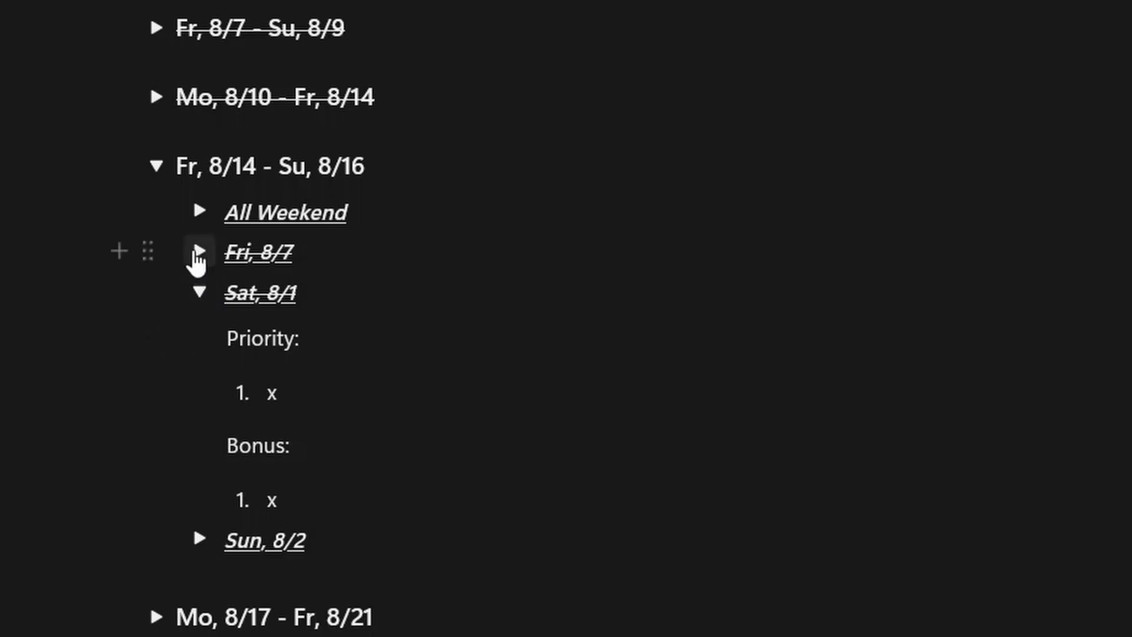
Review the priority and bonus lists under Fri, 8/7 in the Fr, 8/14 - Su, 8/16 section, leaving the Friday and Saturday entries collapsed.
scroll(364, 433, "up", 3)
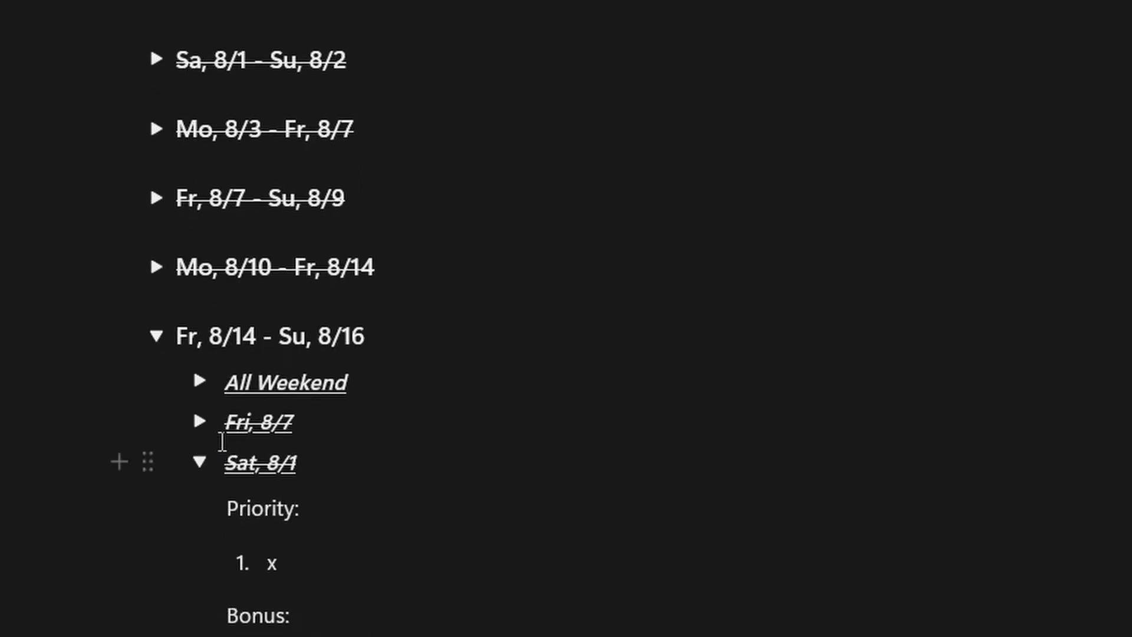
left_click(200, 422)
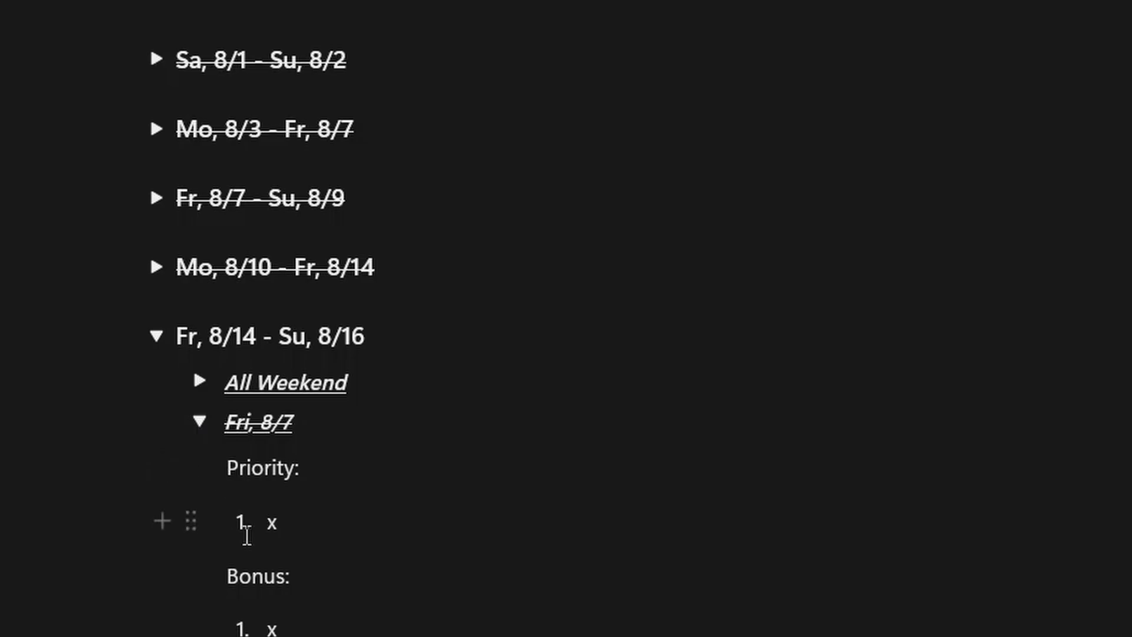
left_click(200, 421)
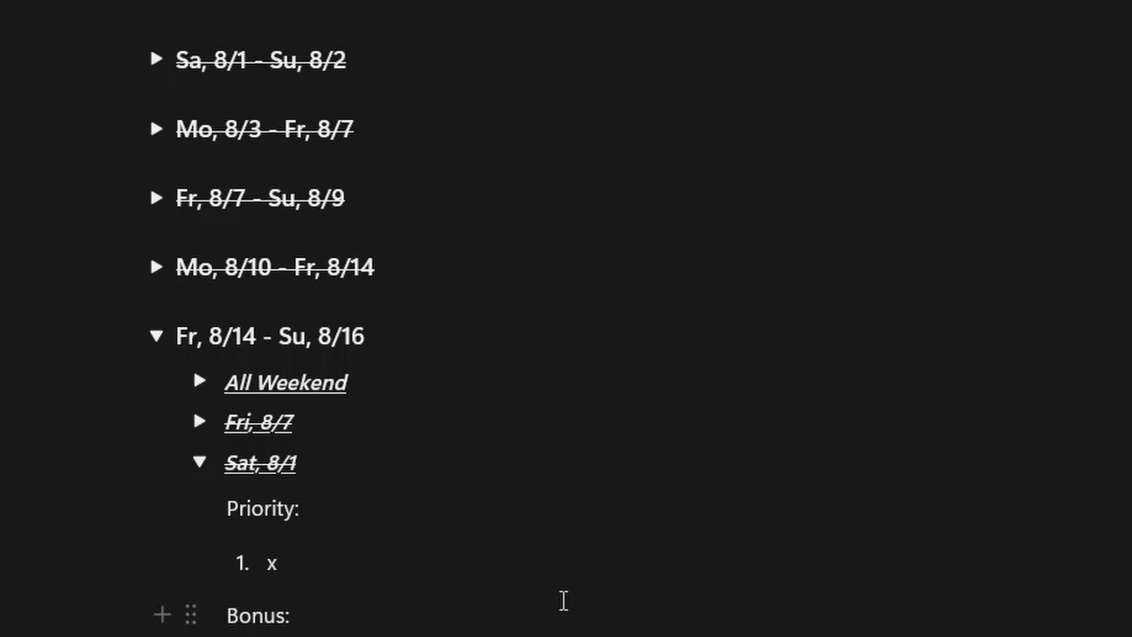
scroll(348, 508, "down", 3)
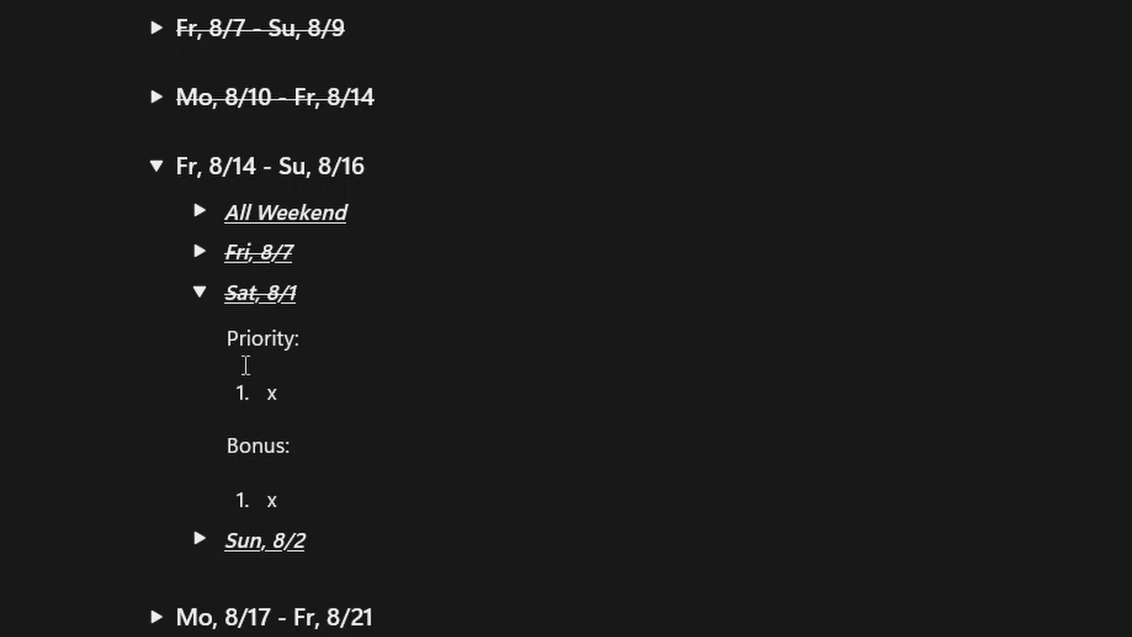
left_click(200, 252)
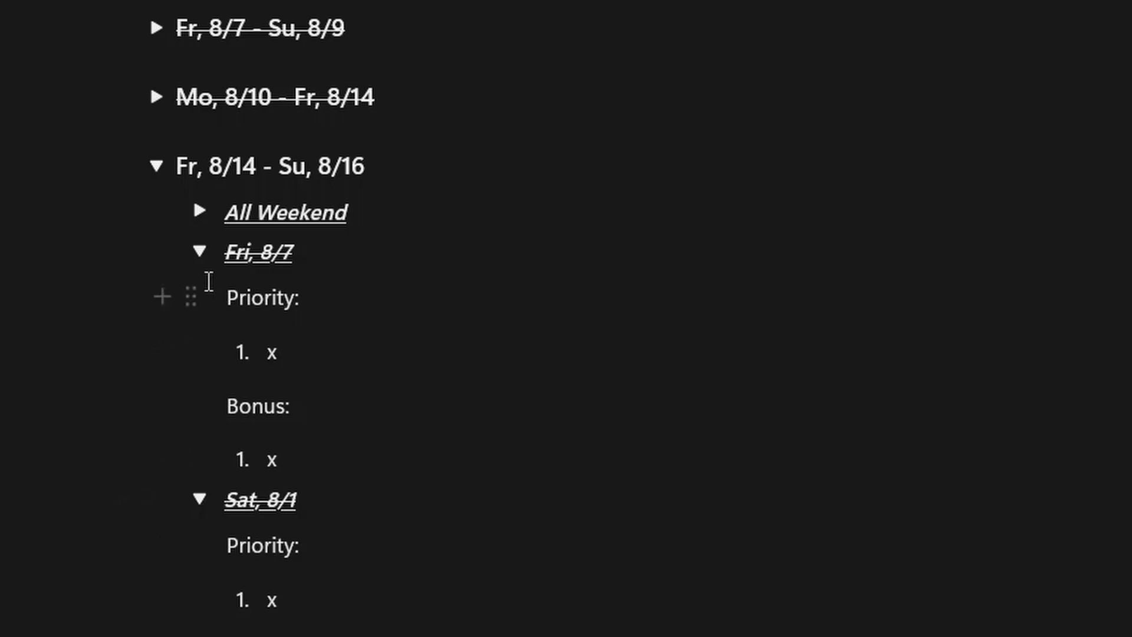
left_click(200, 252)
left_click(200, 293)
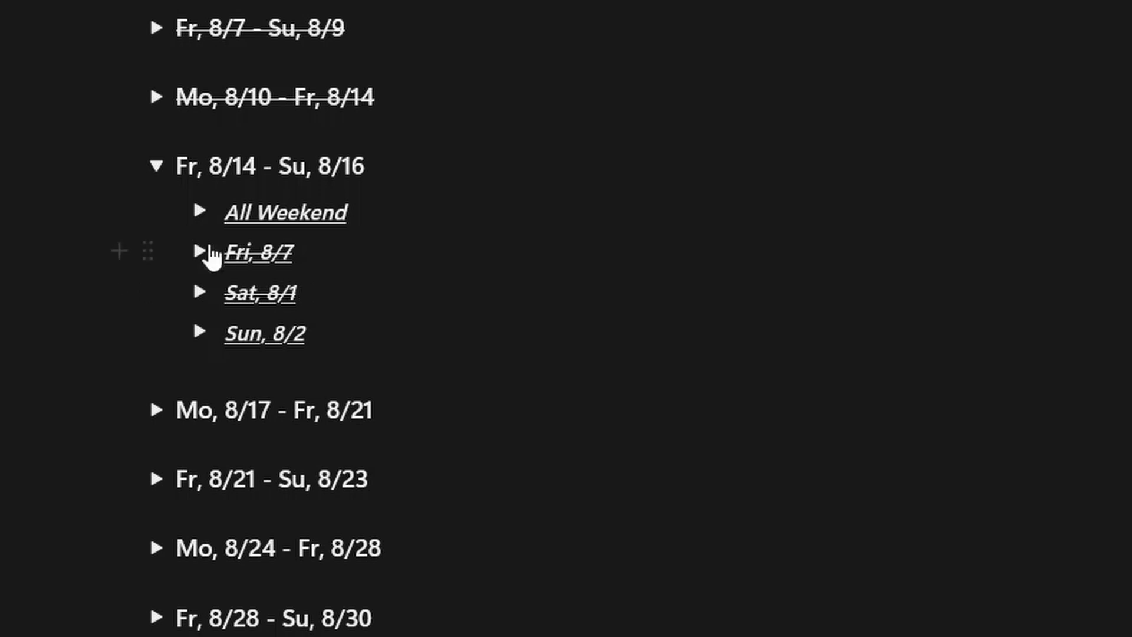
left_click(201, 254)
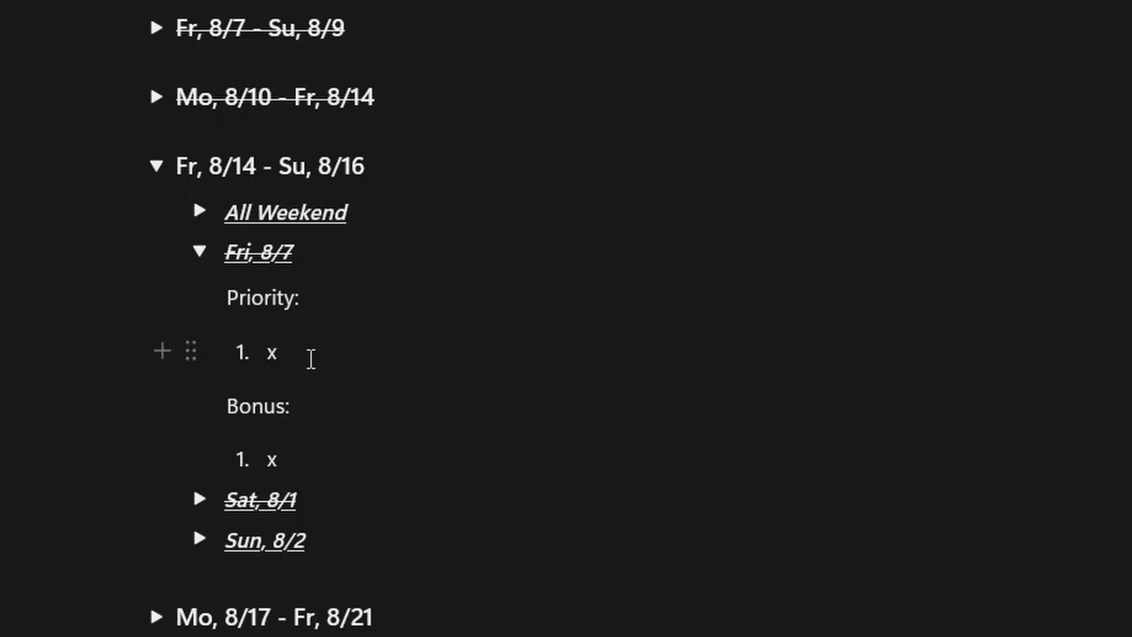
left_click(200, 252)
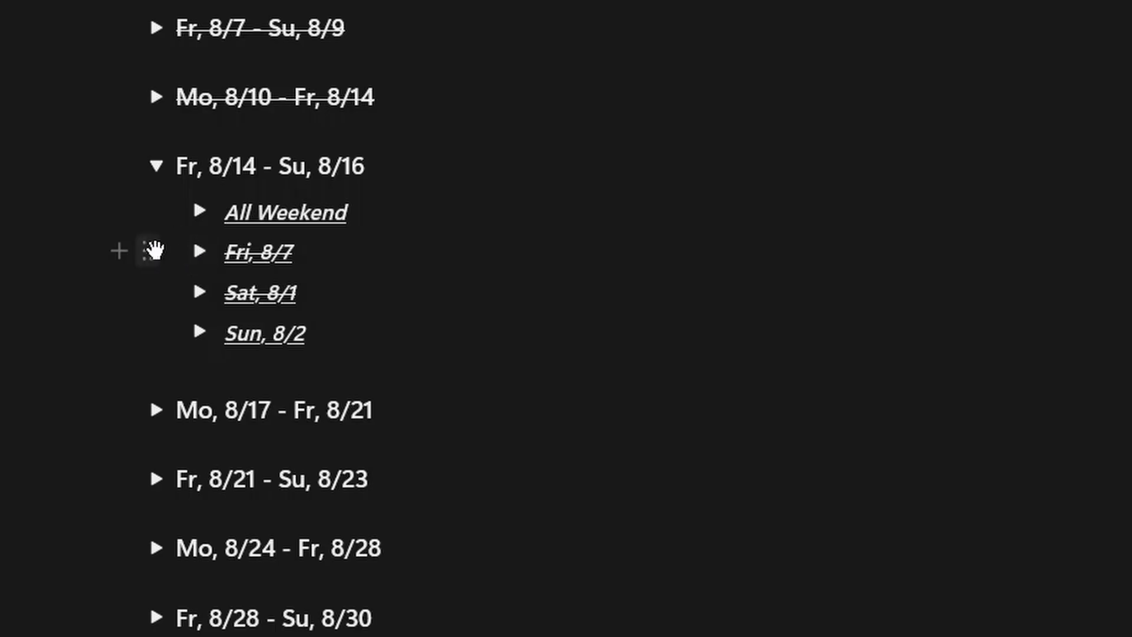
scroll(152, 250, "up", 3)
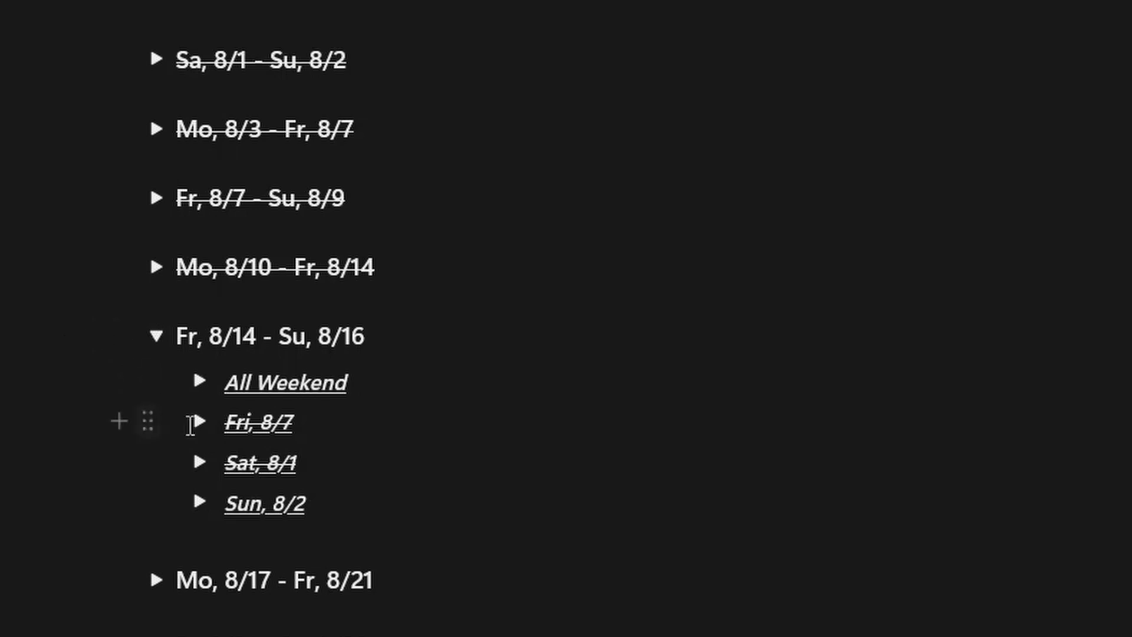
scroll(242, 410, "down", 3)
Expand the Sat, 8/1 entry to check its priority and bonus lists, and collapse it again.
left_click(198, 293)
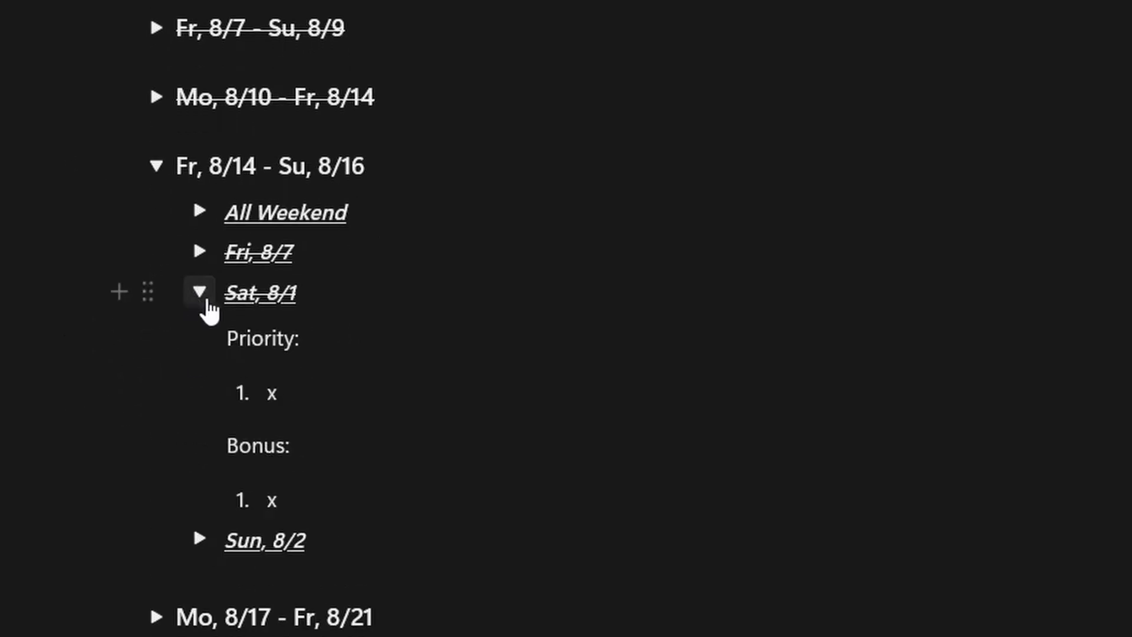
left_click(343, 296)
left_click_drag(344, 296, 221, 260)
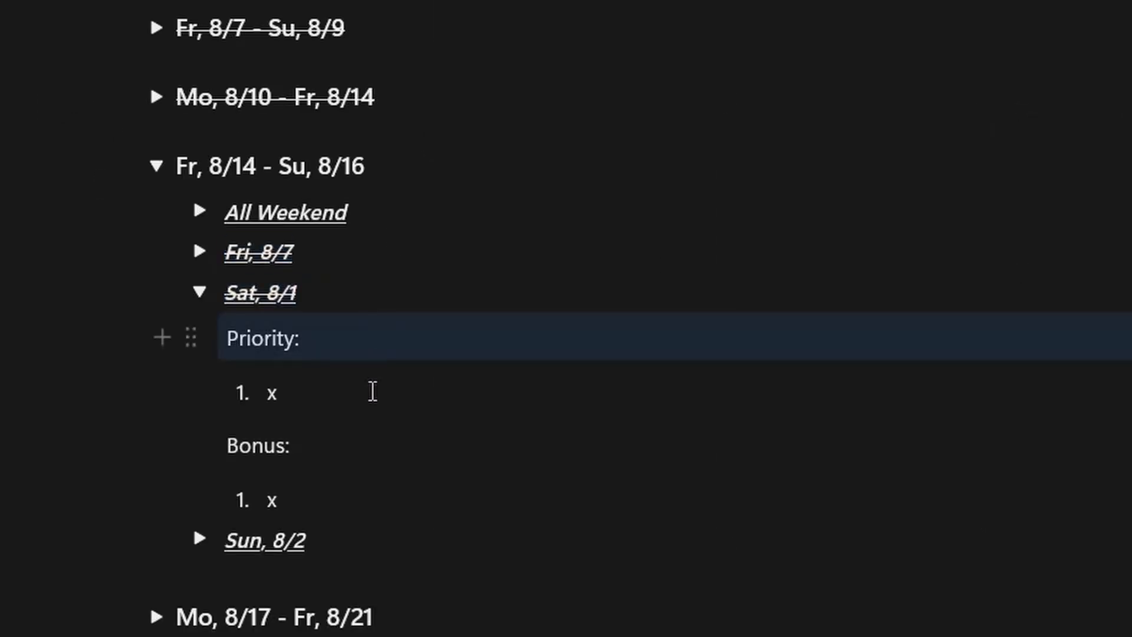
left_click(322, 345)
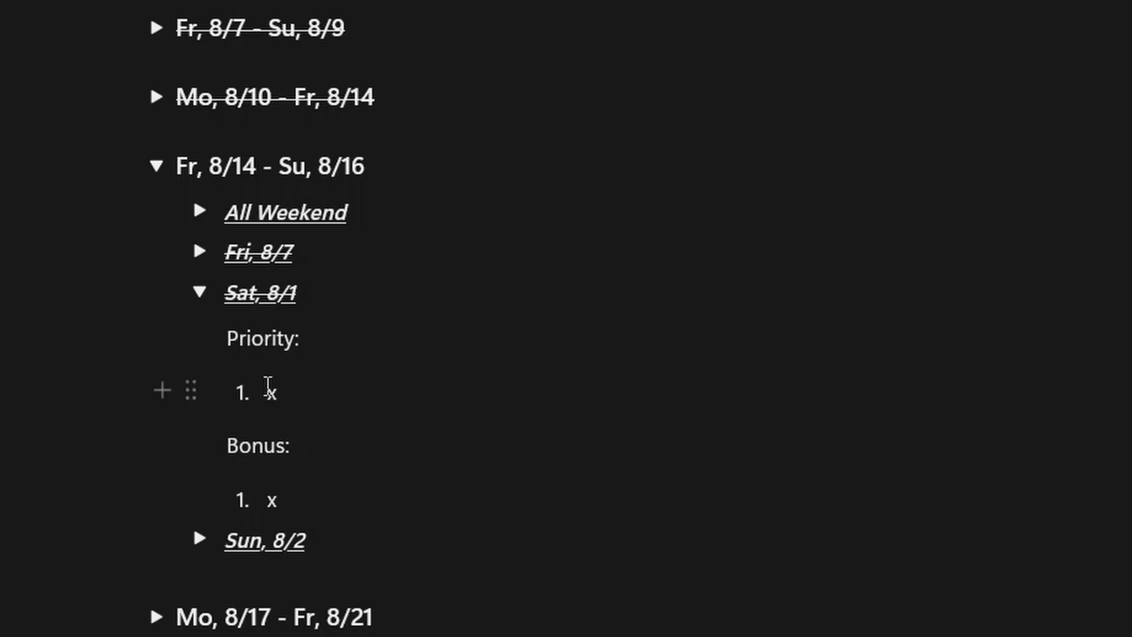
left_click(197, 293)
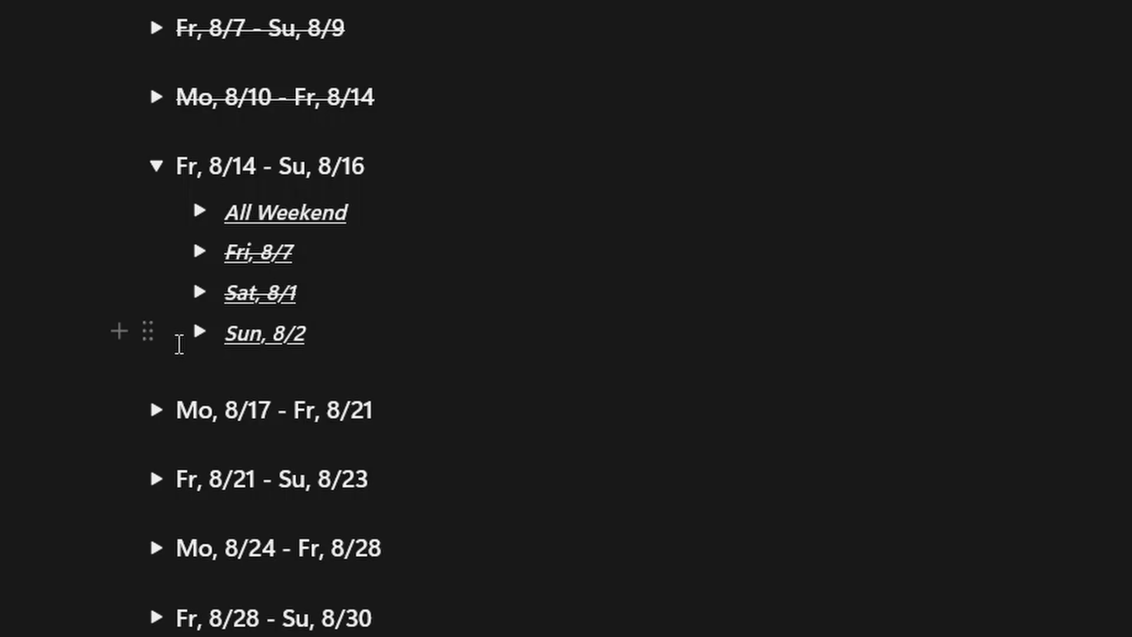
Expand the Sun, 8/2 entry and examine its priority tasks, highlighting the armoire and TV task and the backyard and wasp nest tasks.
left_click(198, 336)
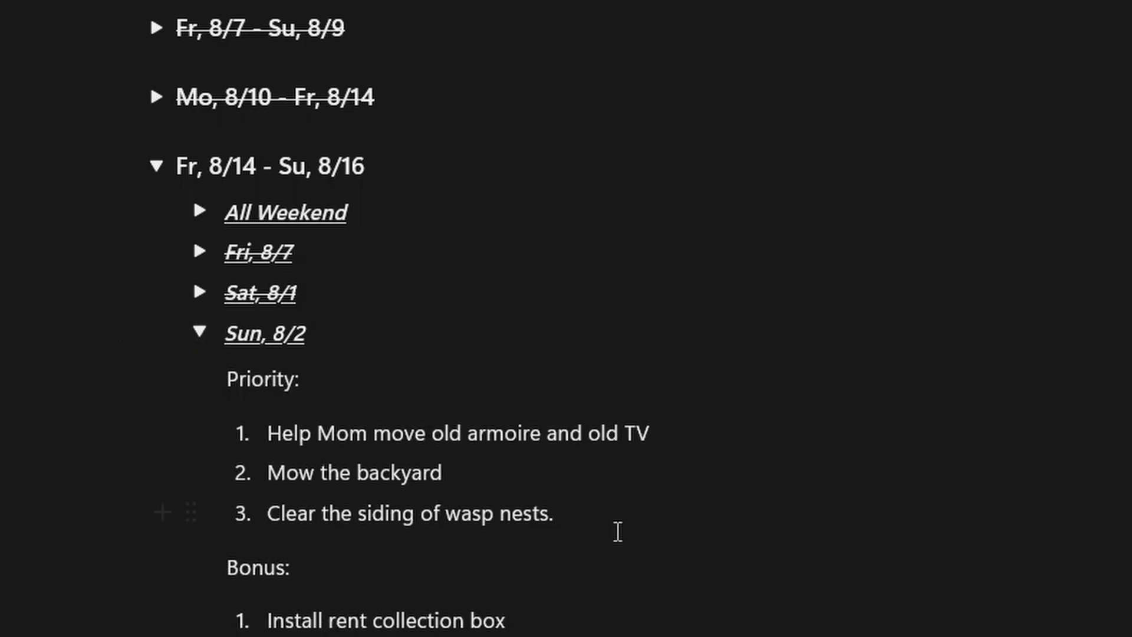
scroll(616, 530, "down", 3)
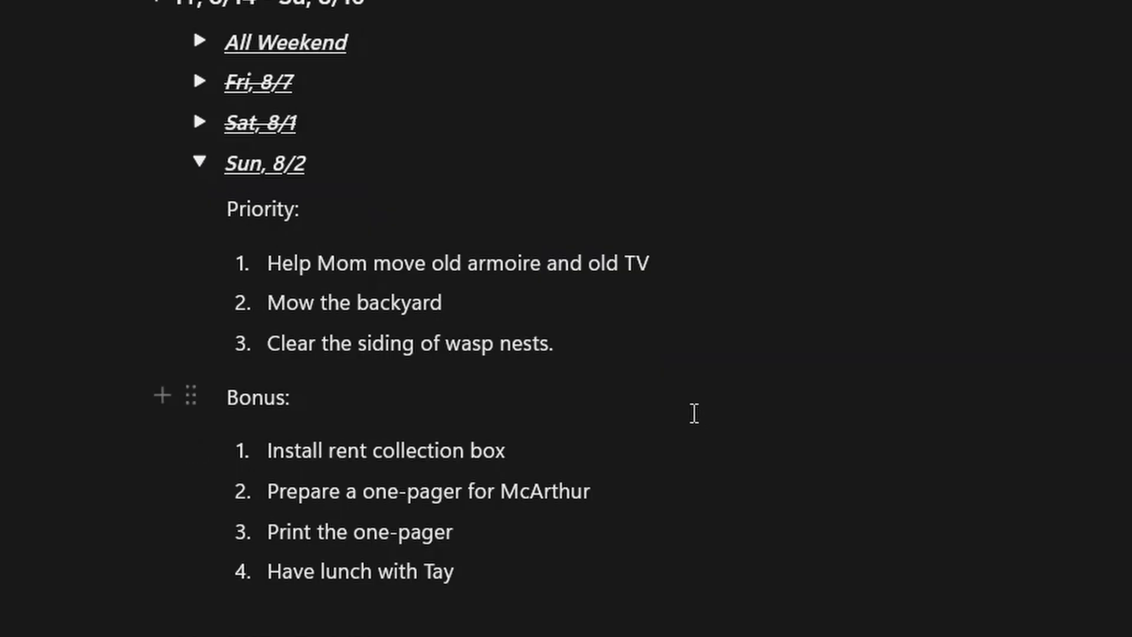
left_click_drag(670, 263, 271, 269)
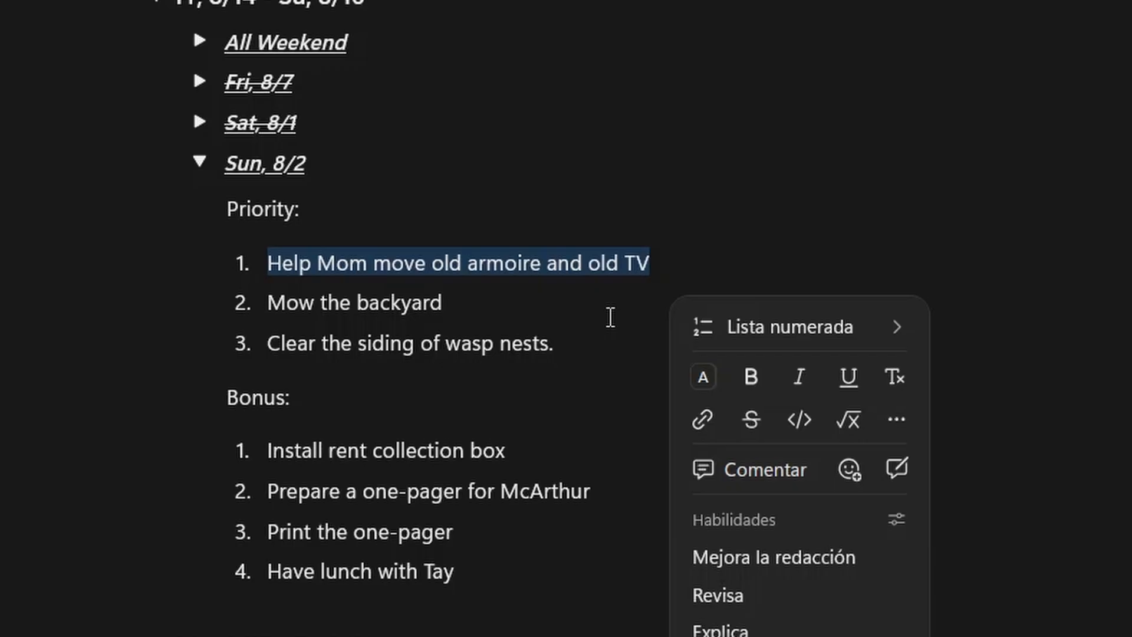
left_click(568, 303)
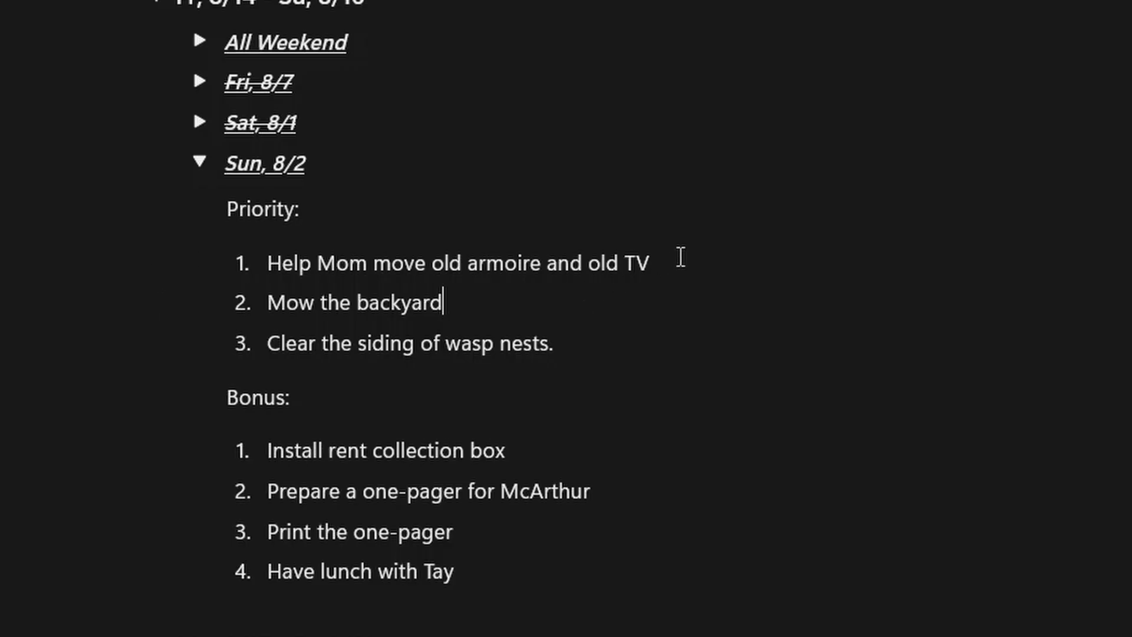
left_click_drag(665, 263, 268, 261)
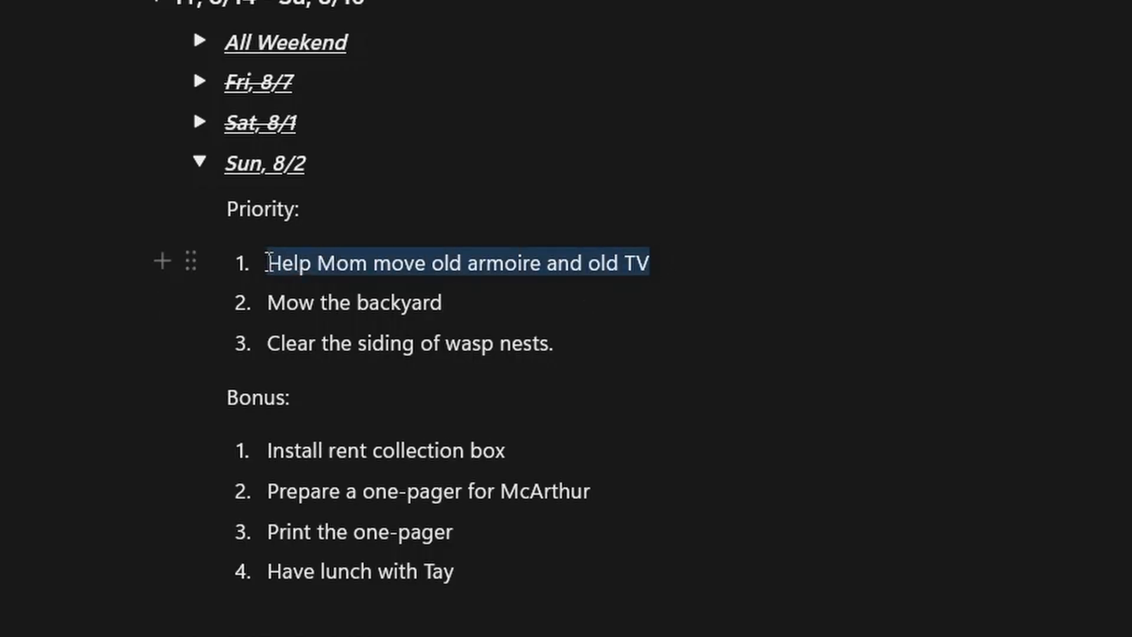
left_click(458, 262)
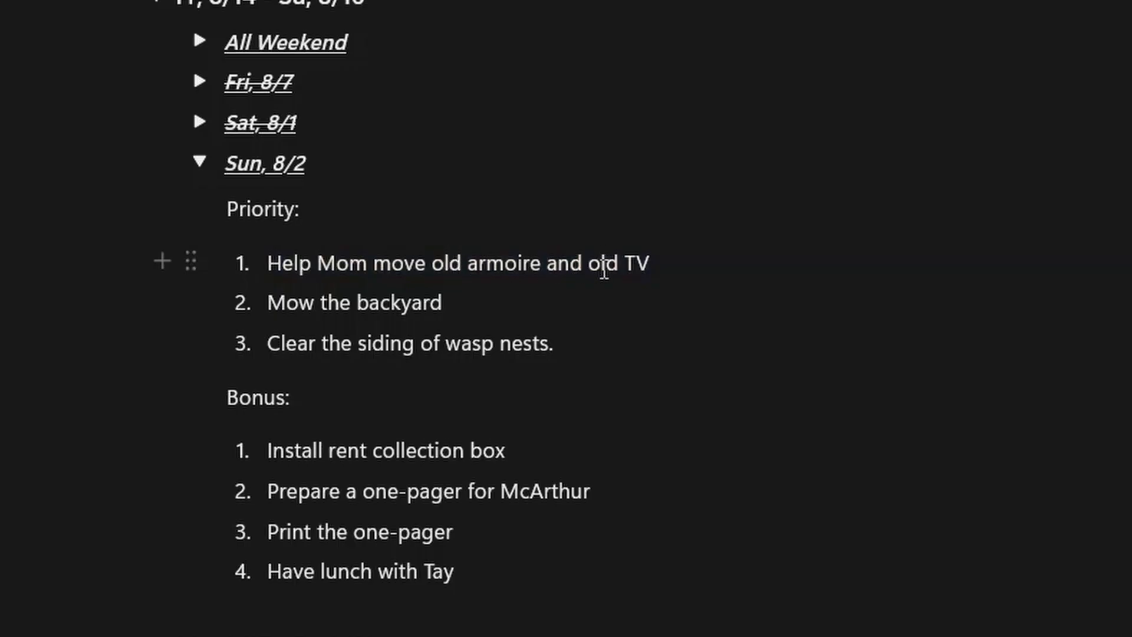
left_click(528, 299)
left_click_drag(592, 356, 326, 318)
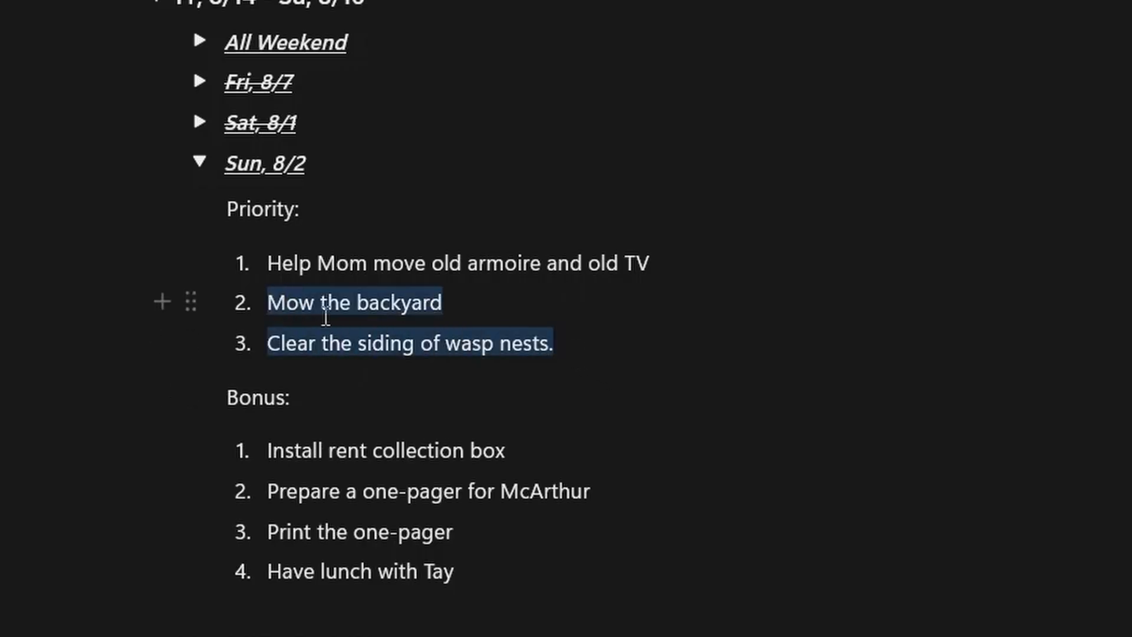
left_click(565, 344)
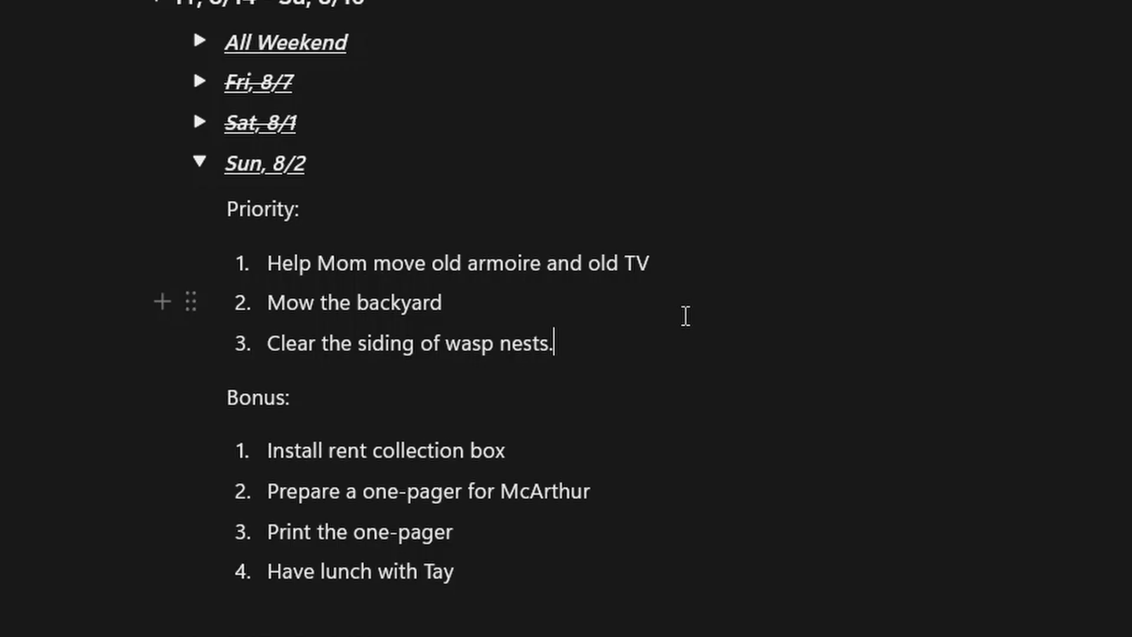
Go over Sunday's three priority tasks again, highlighting the armoire task and the backyard and wasp nest pair.
left_click(677, 264)
left_click_drag(702, 263, 271, 269)
left_click(282, 265)
triple_click(582, 336)
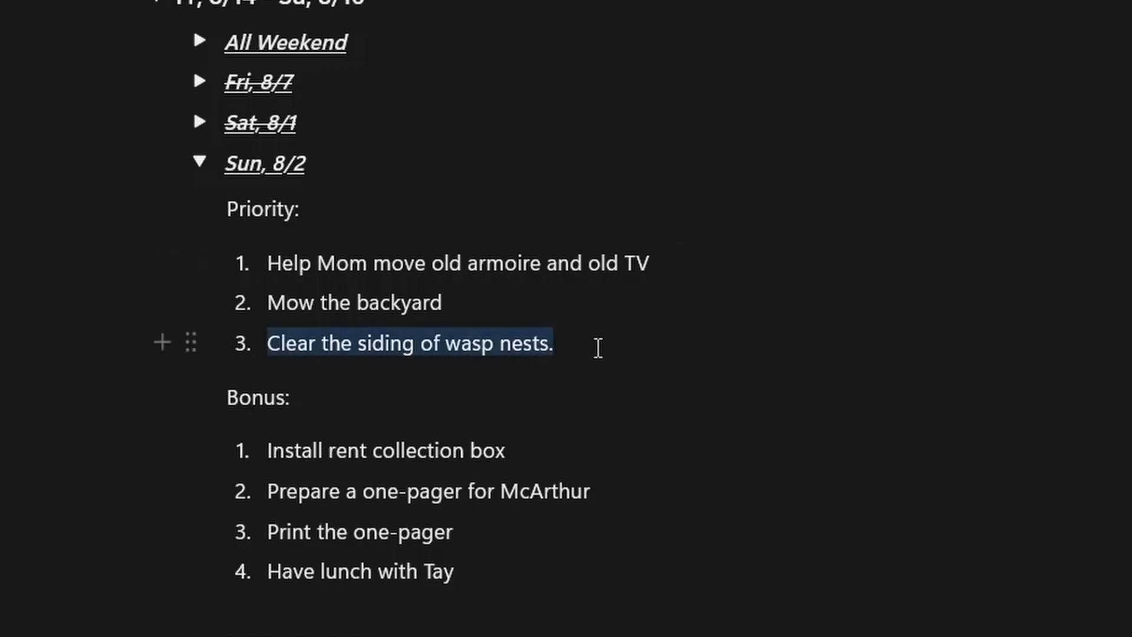
left_click(596, 348)
left_click(287, 302)
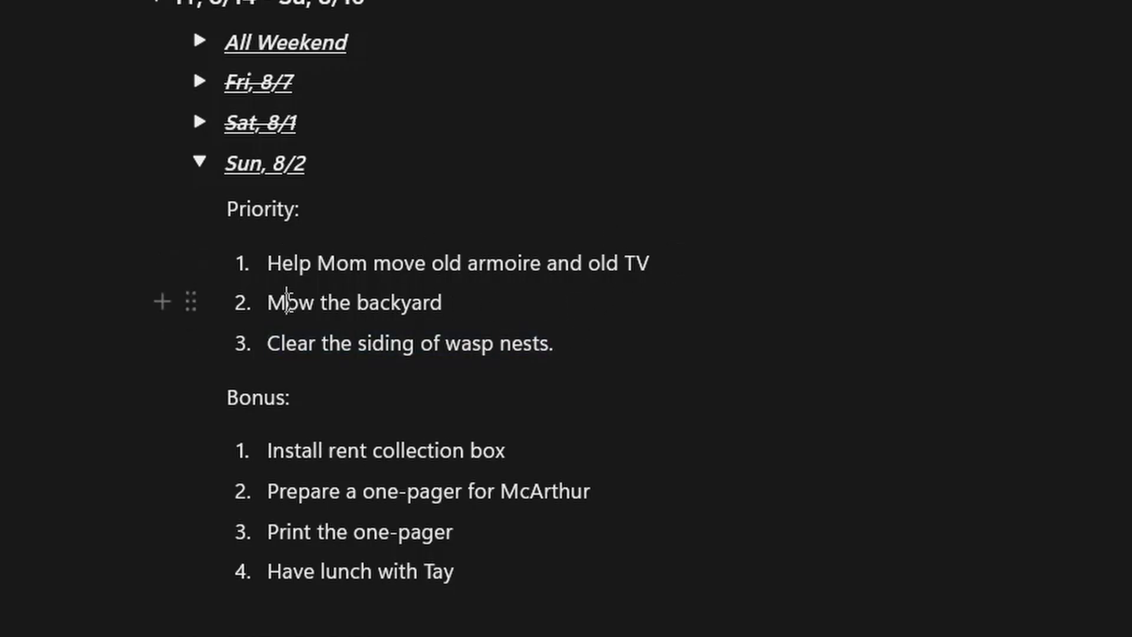
left_click(324, 344)
left_click_drag(574, 351, 271, 302)
left_click(328, 303)
left_click_drag(571, 341, 275, 301)
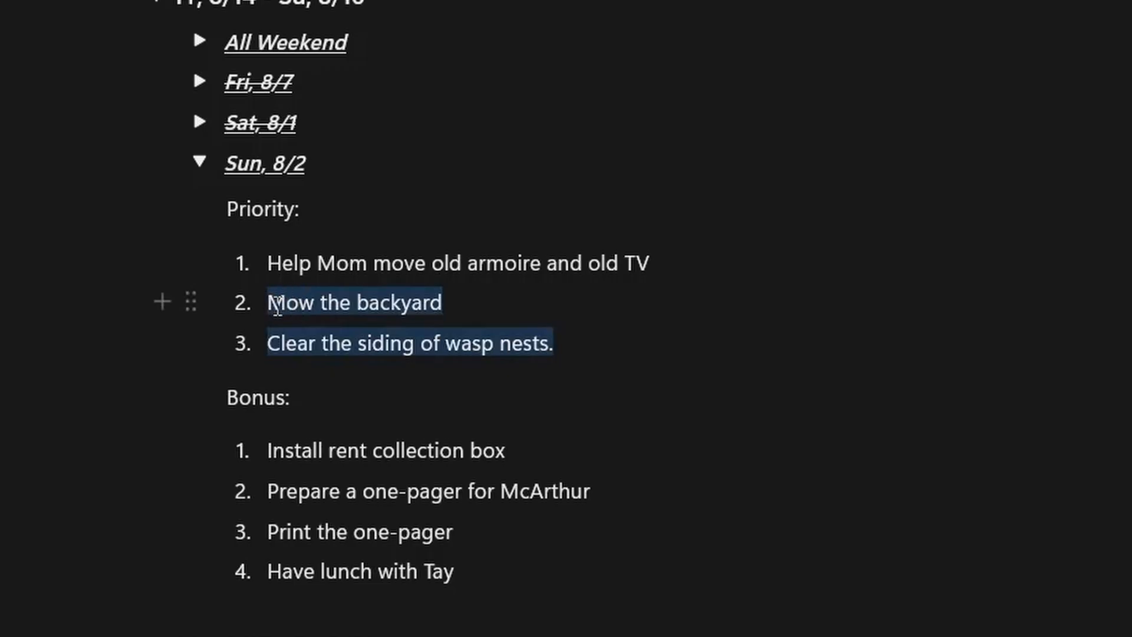
left_click(273, 302)
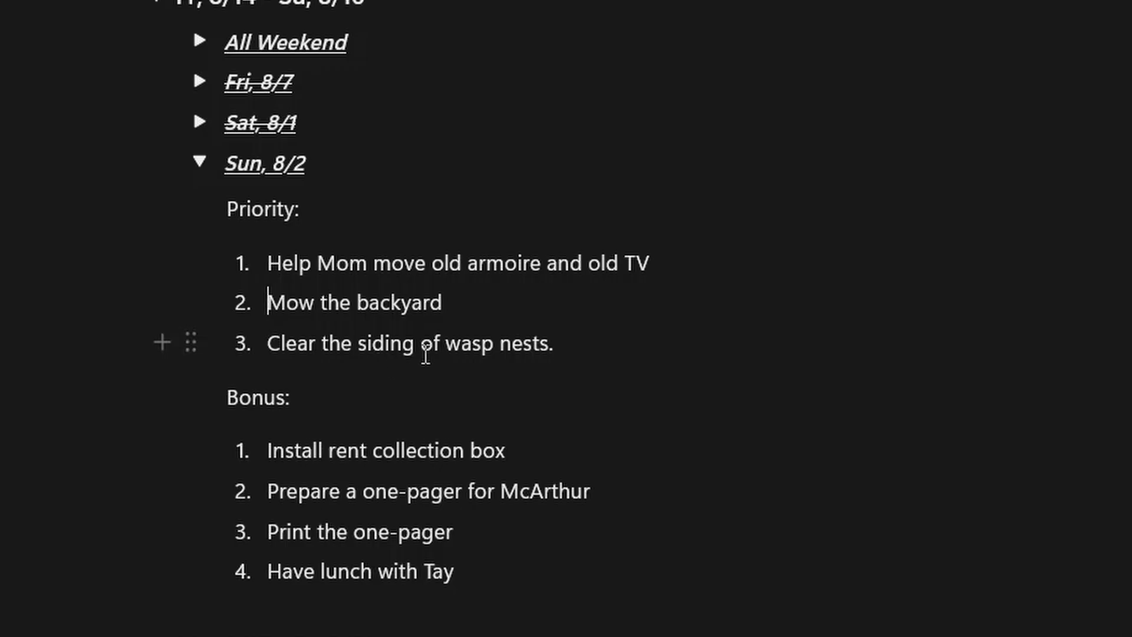
Check the priority and bonus lists under All Weekend, collapse that entry, and return to the earlier August date ranges.
scroll(435, 352, "up", 3)
scroll(435, 352, "up", 3)
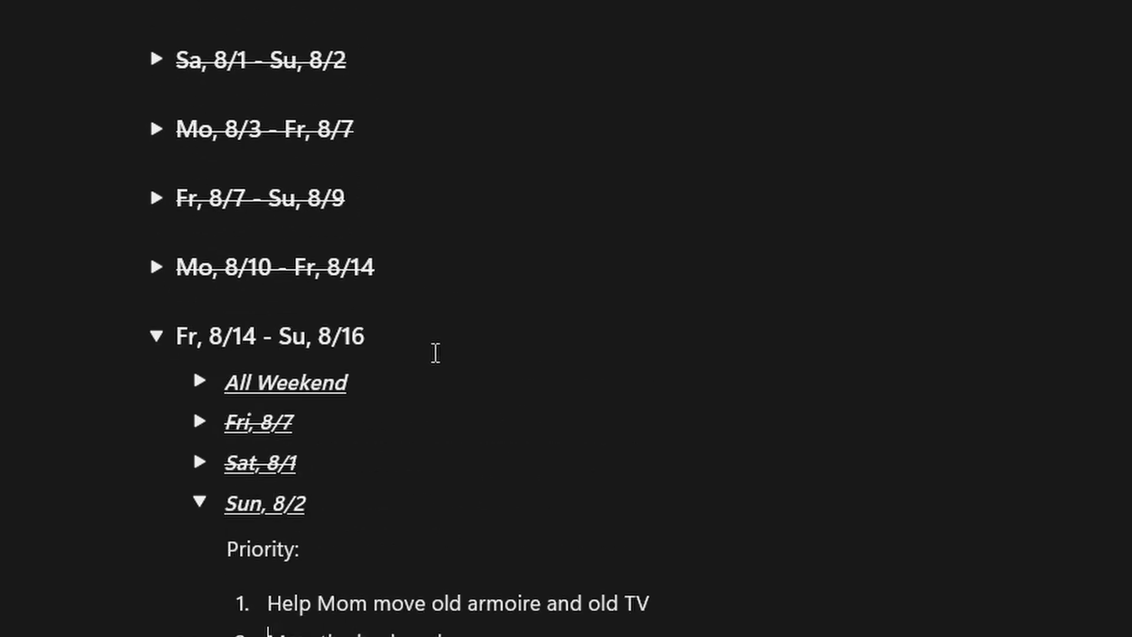
scroll(435, 353, "down", 3)
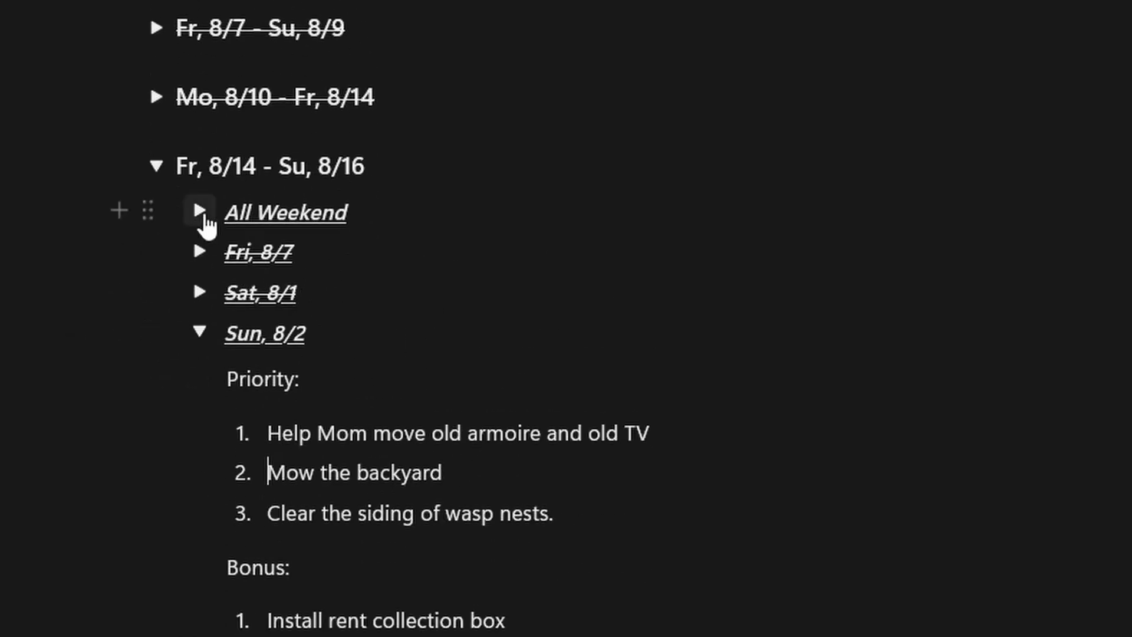
left_click(204, 215)
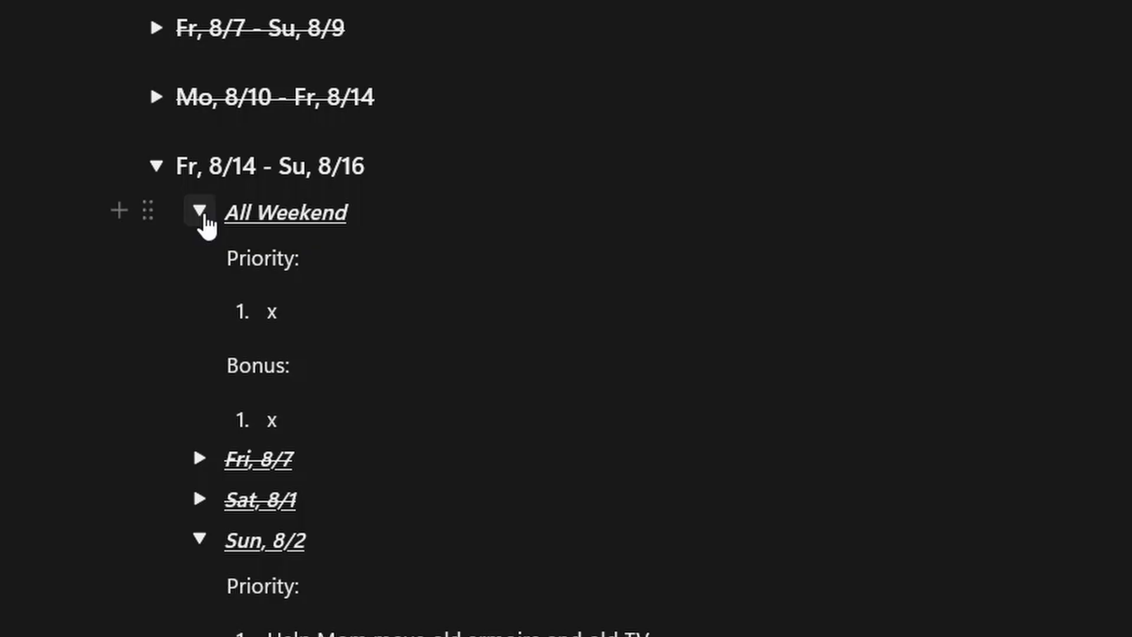
left_click(203, 216)
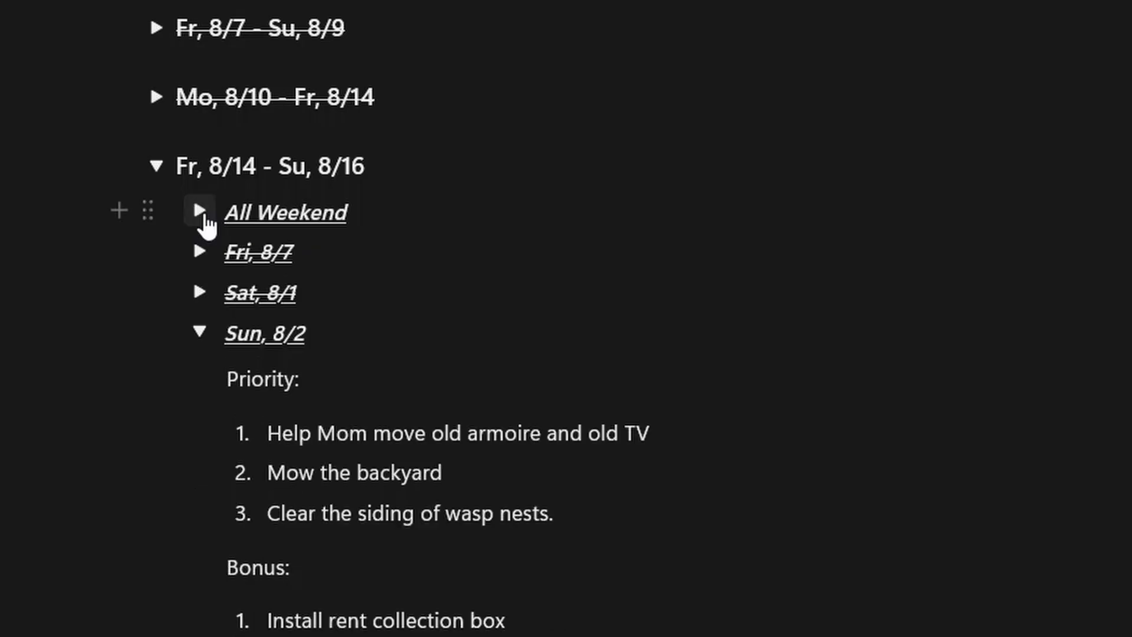
scroll(205, 218, "up", 6)
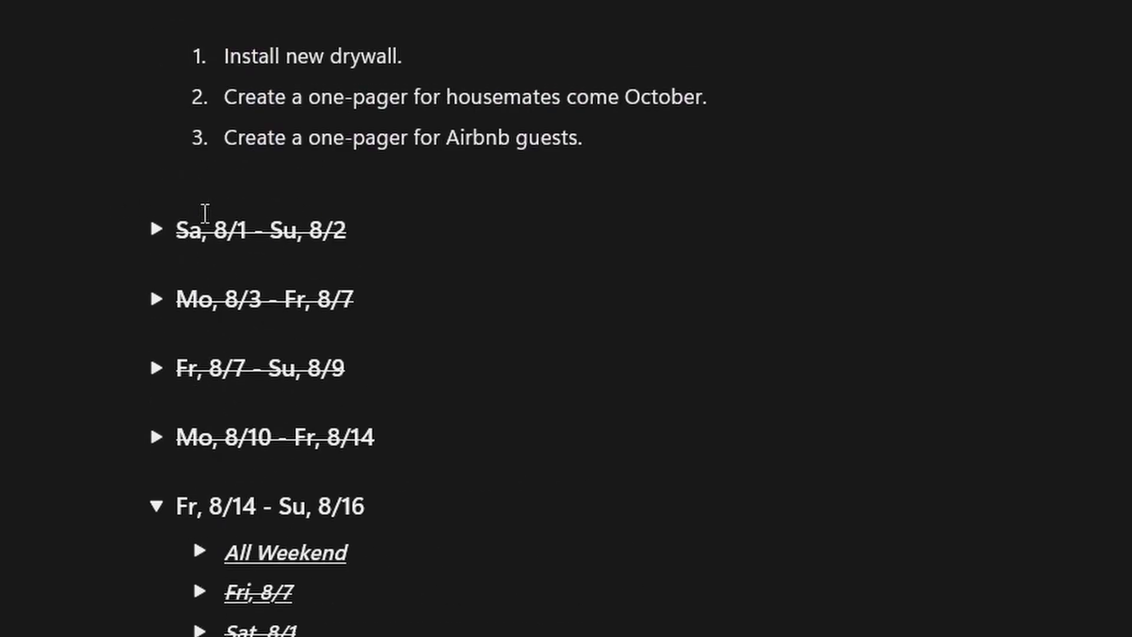